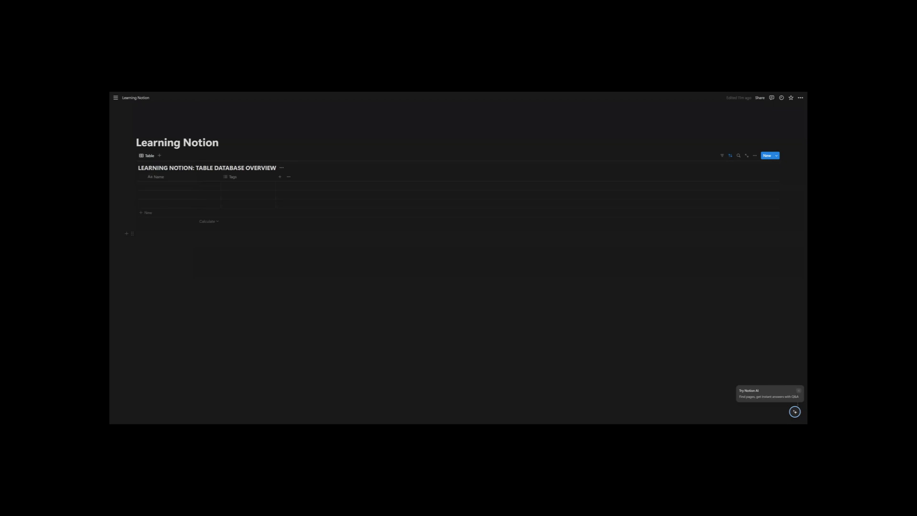
Clear the title of the table database and undo the deletion.
{"action": "triple_click", "coordinate": [170, 168]}
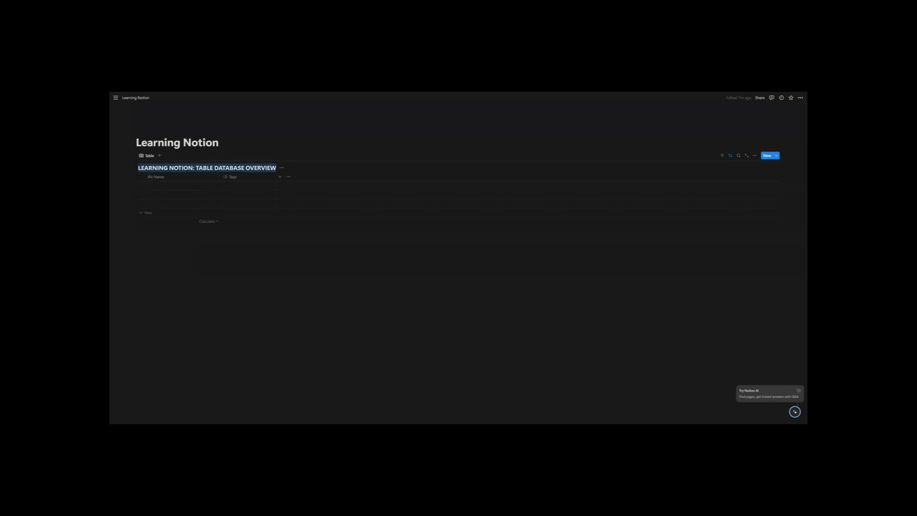
{"action": "key", "text": "BackSpace"}
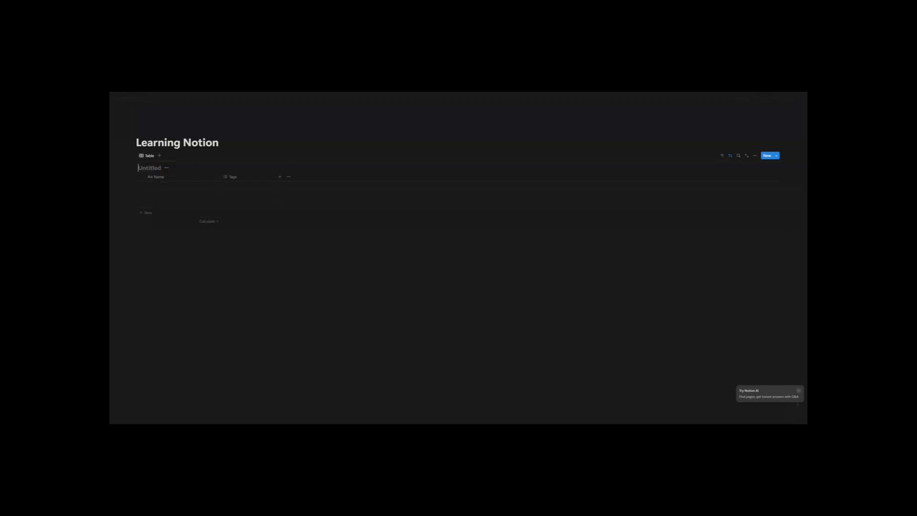
{"action": "key", "text": "ctrl+z"}
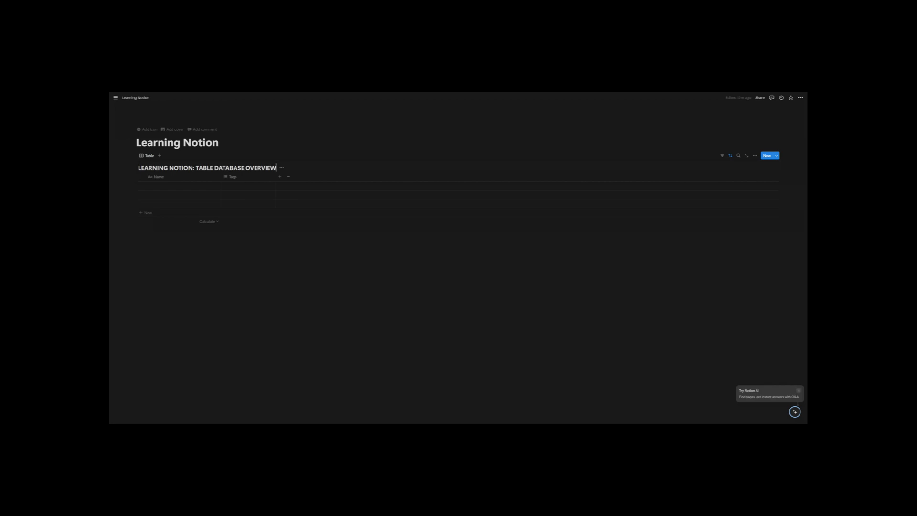
Examine the options available for the Table view, the database title and the table's properties.
{"action": "left_click", "coordinate": [145, 158]}
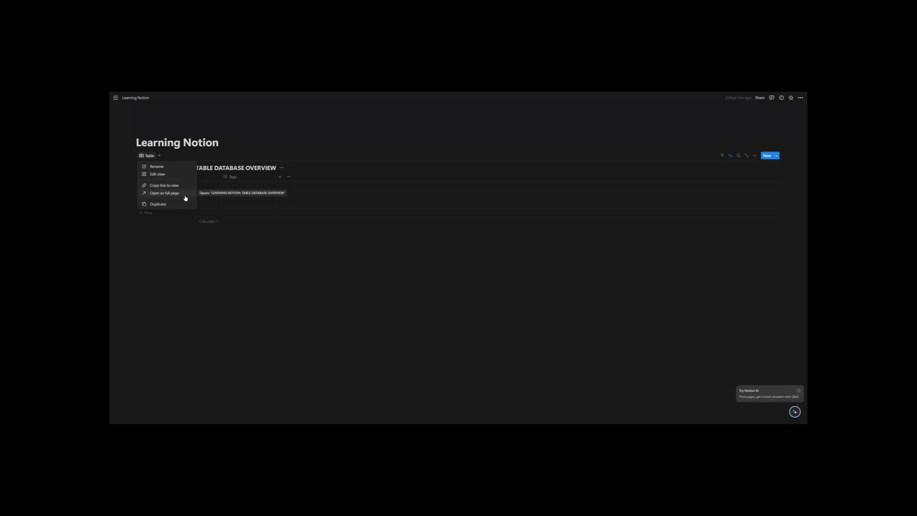
{"action": "left_click", "coordinate": [174, 243]}
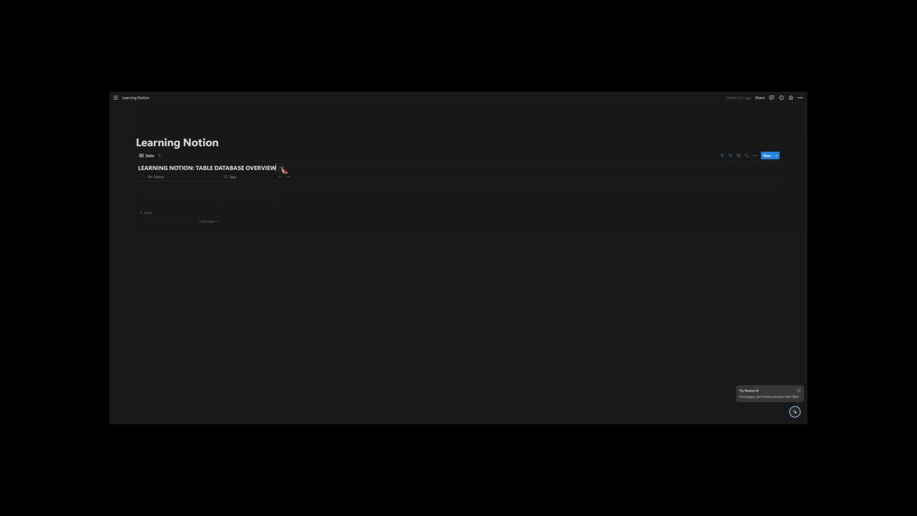
{"action": "left_click", "coordinate": [282, 168]}
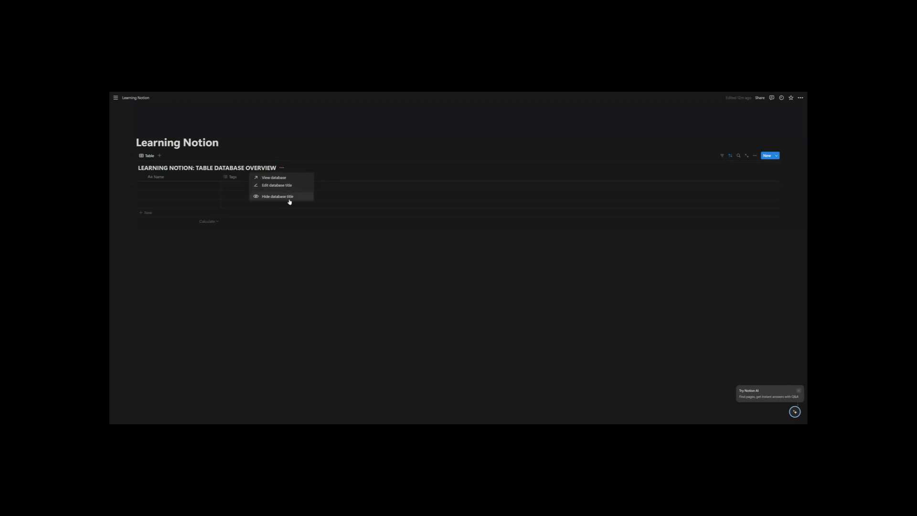
{"action": "key", "text": "Escape"}
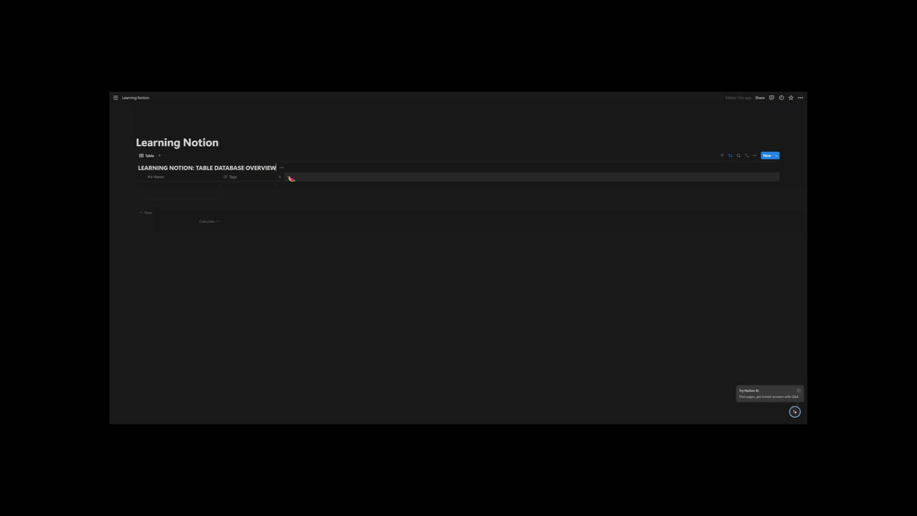
{"action": "left_click", "coordinate": [289, 177]}
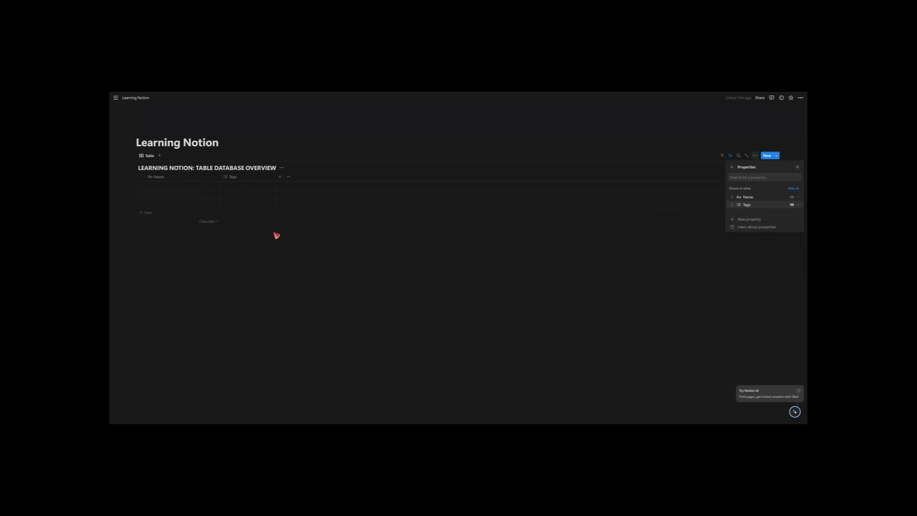
{"action": "left_click", "coordinate": [277, 239]}
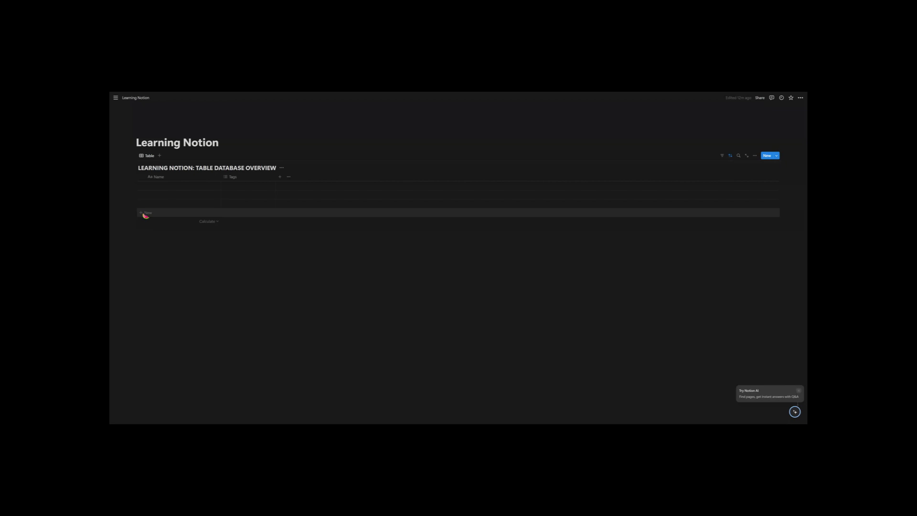
Examine the Count and Percent calculation options for the Name column without applying one.
{"action": "left_click", "coordinate": [219, 222]}
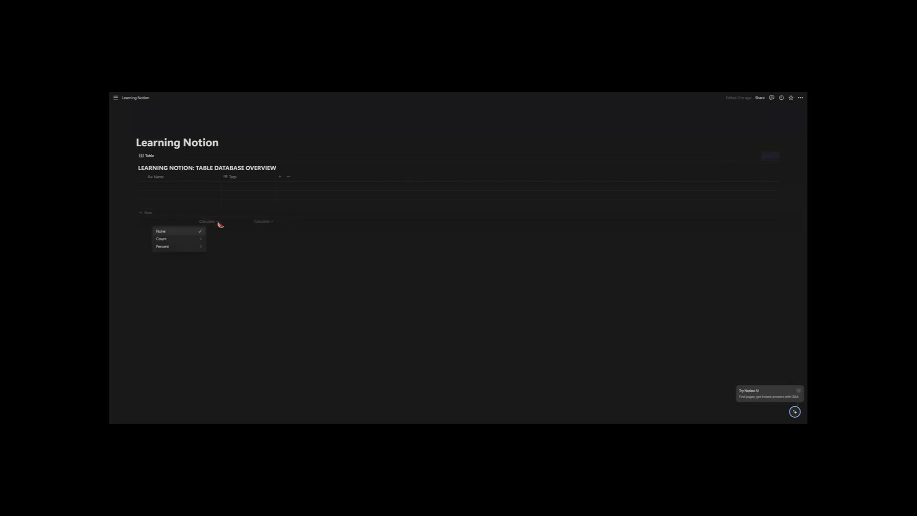
{"action": "mouse_move", "coordinate": [202, 241]}
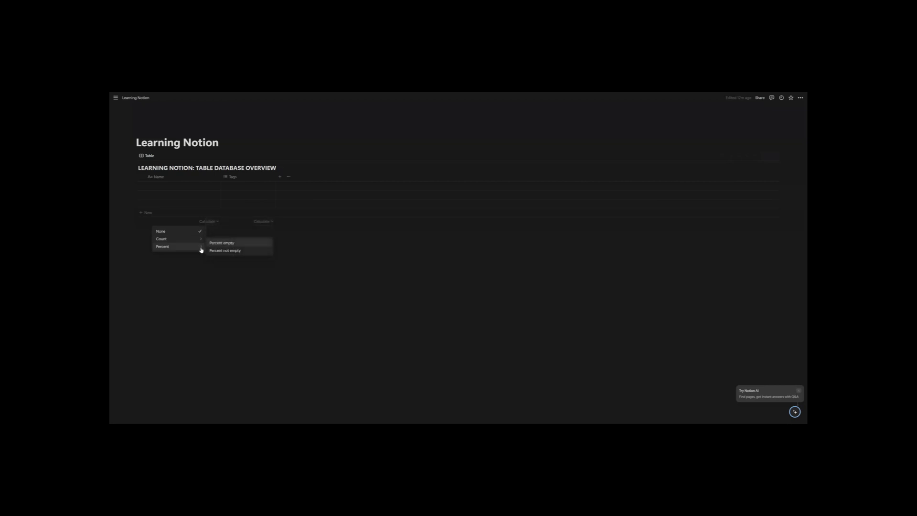
{"action": "left_click", "coordinate": [469, 250]}
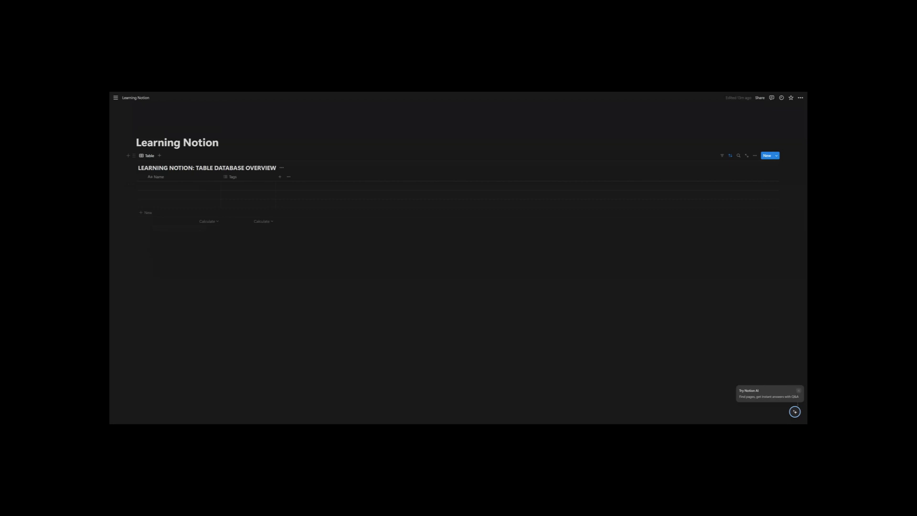
Inspect the filter, sort and search functions of the table database.
{"action": "left_click", "coordinate": [722, 156]}
{"action": "left_click", "coordinate": [731, 156]}
{"action": "left_click", "coordinate": [739, 156]}
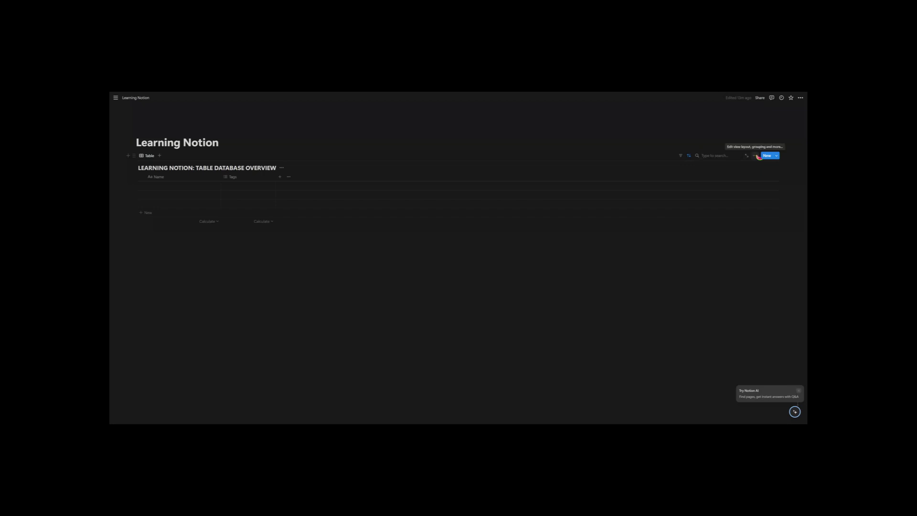
Review the layout choices and the property list in the table's view options.
{"action": "left_click", "coordinate": [755, 156]}
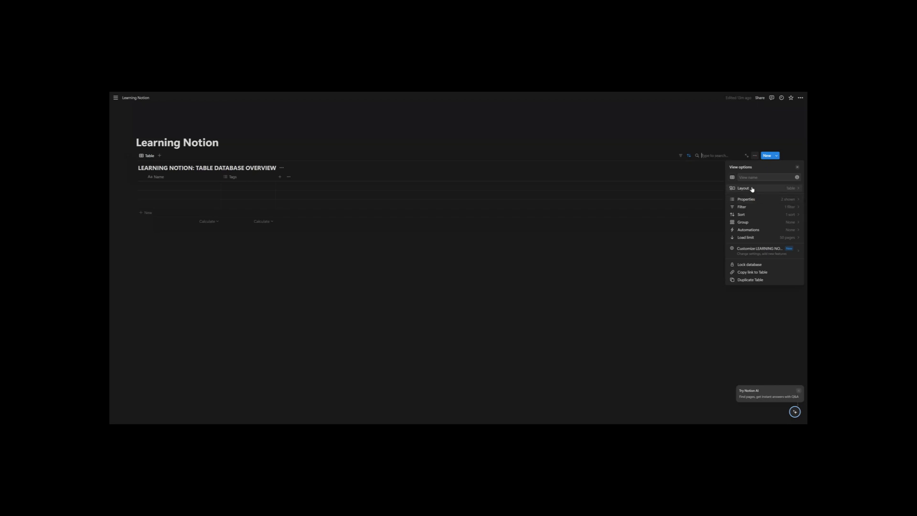
{"action": "left_click", "coordinate": [799, 190]}
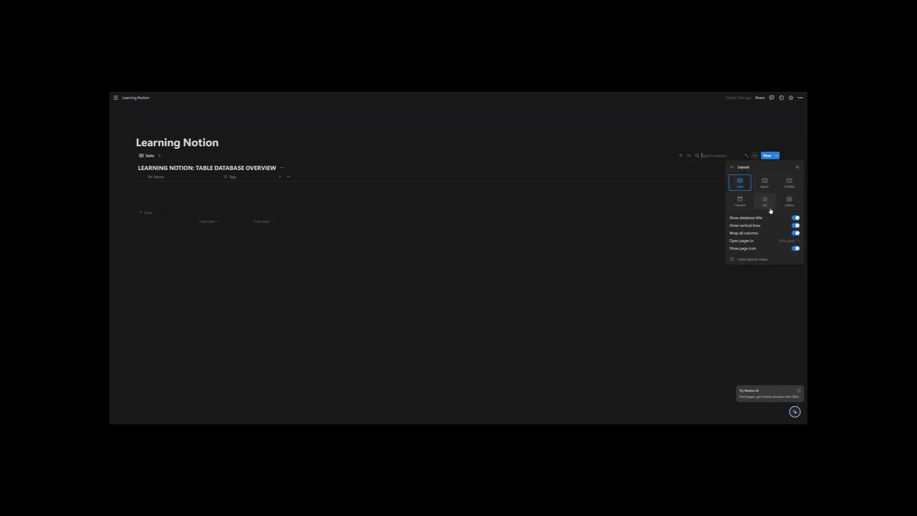
{"action": "left_click", "coordinate": [731, 168]}
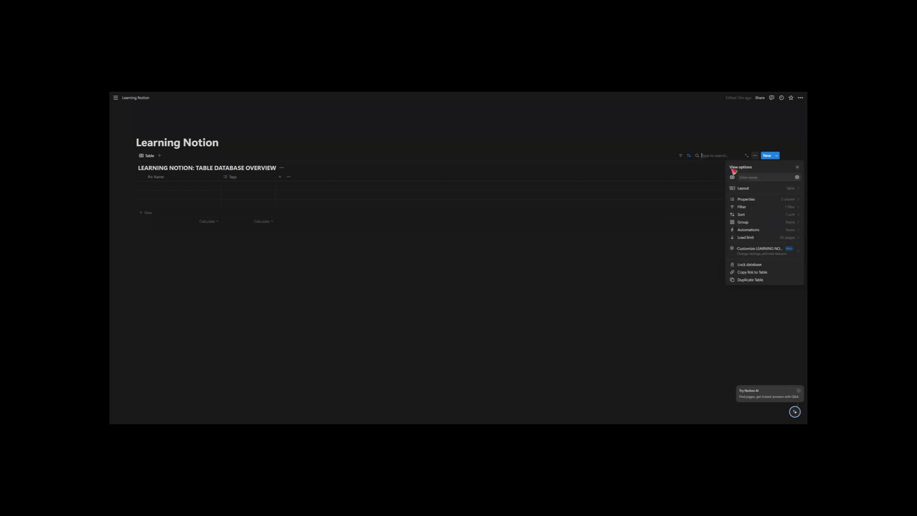
{"action": "left_click", "coordinate": [747, 199]}
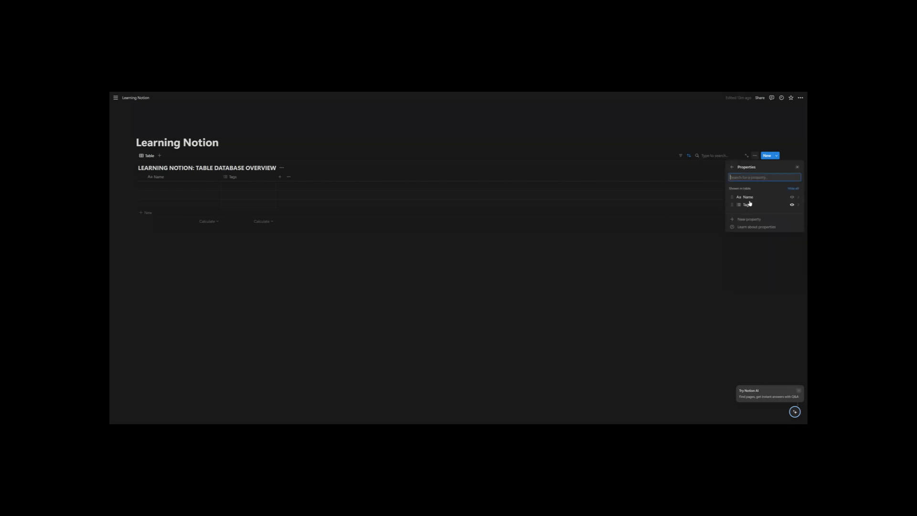
{"action": "left_click", "coordinate": [732, 168]}
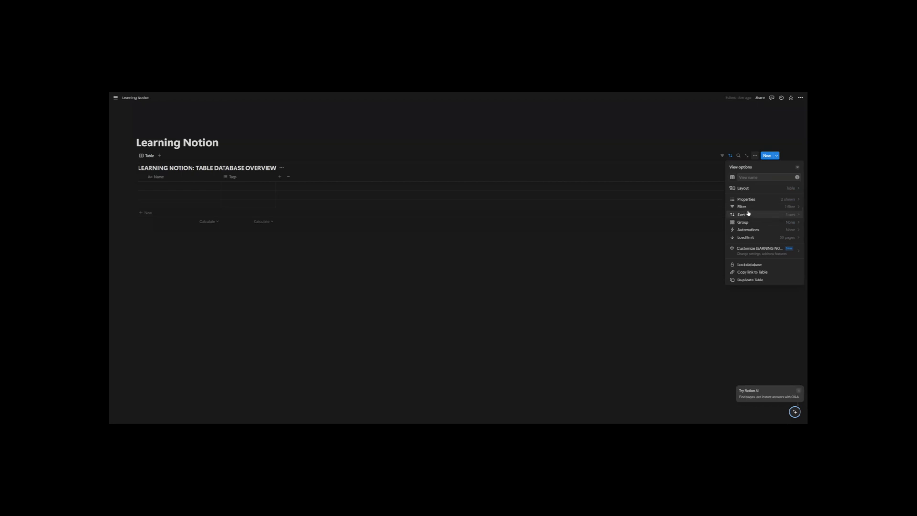
Review the load limit choices and the database customization features, and close the view options.
{"action": "left_click", "coordinate": [758, 241]}
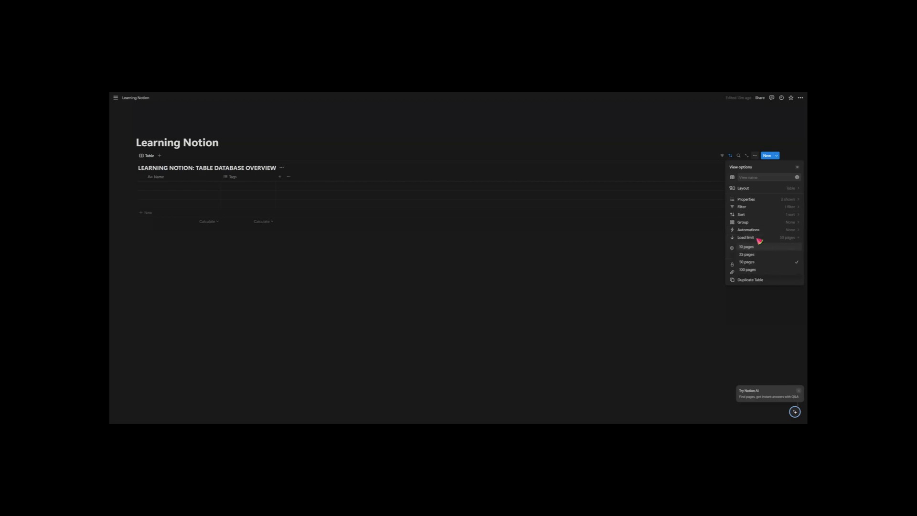
{"action": "left_click", "coordinate": [758, 241]}
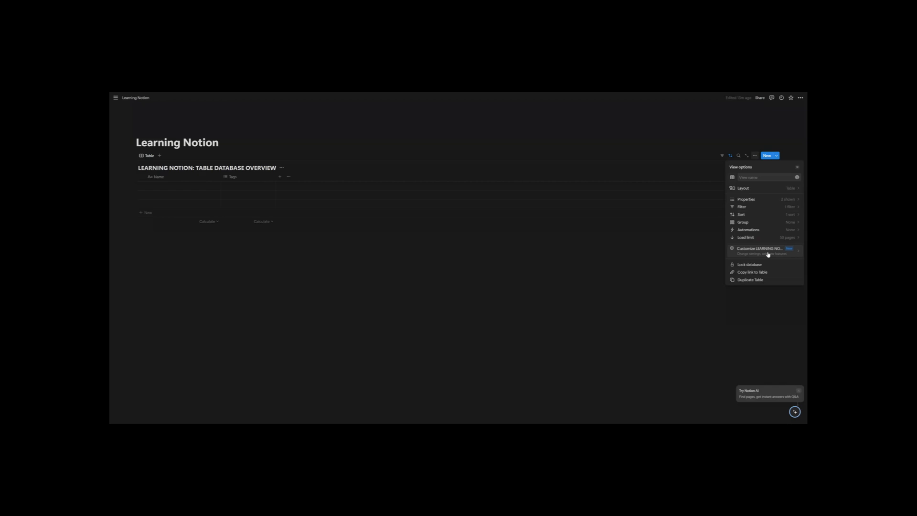
{"action": "left_click", "coordinate": [785, 255]}
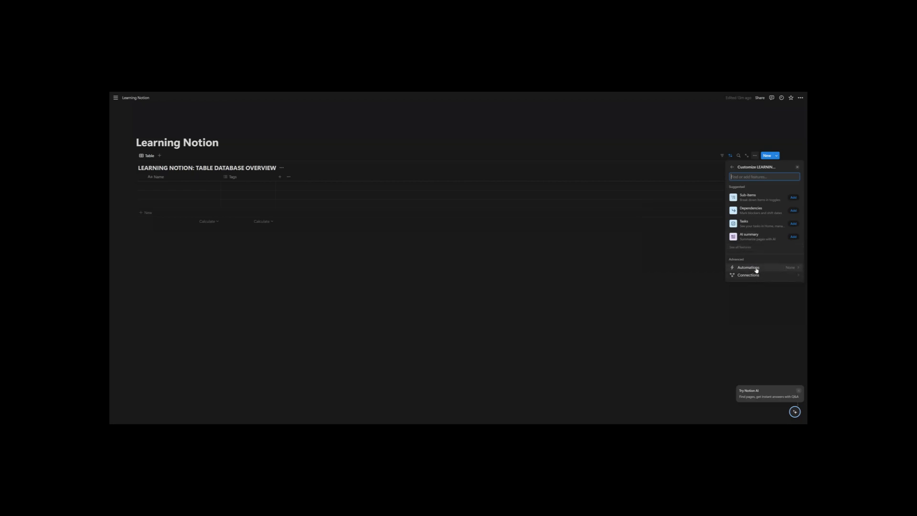
{"action": "left_click", "coordinate": [732, 167]}
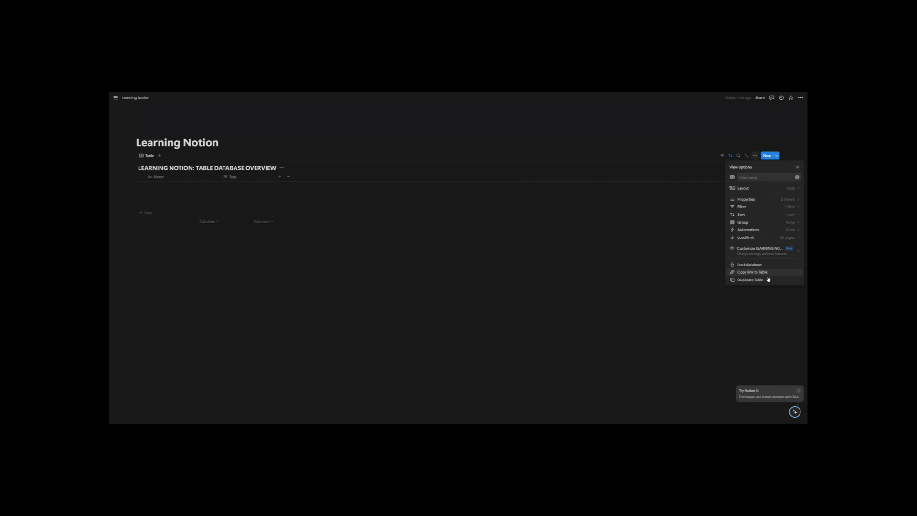
{"action": "left_click", "coordinate": [783, 139]}
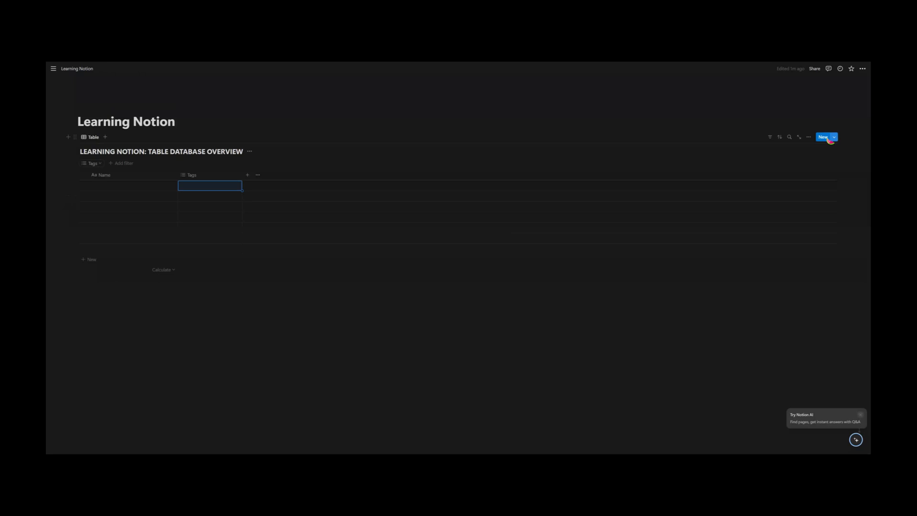
Create a new database entry titled with a person's first name and tag it Teacher.
{"action": "left_click", "coordinate": [823, 137]}
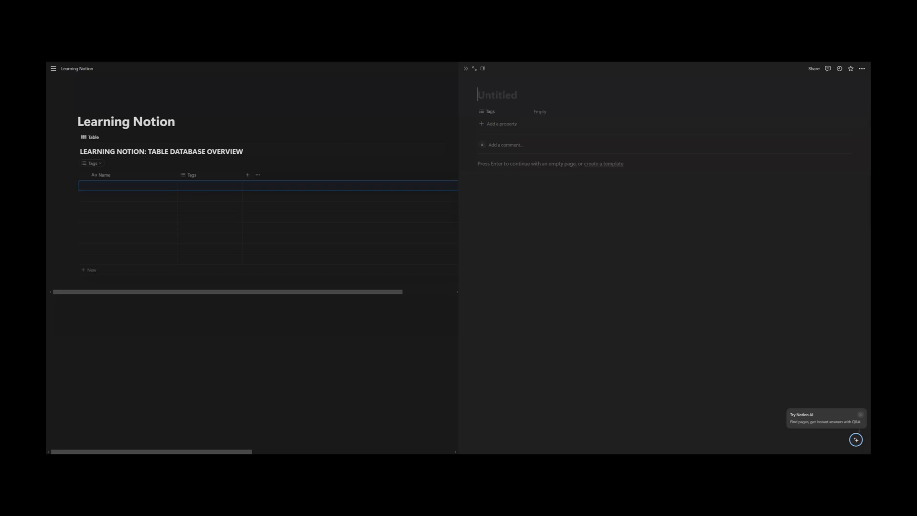
{"action": "type", "text": "Ashley"}
{"action": "key", "text": "Tab"}
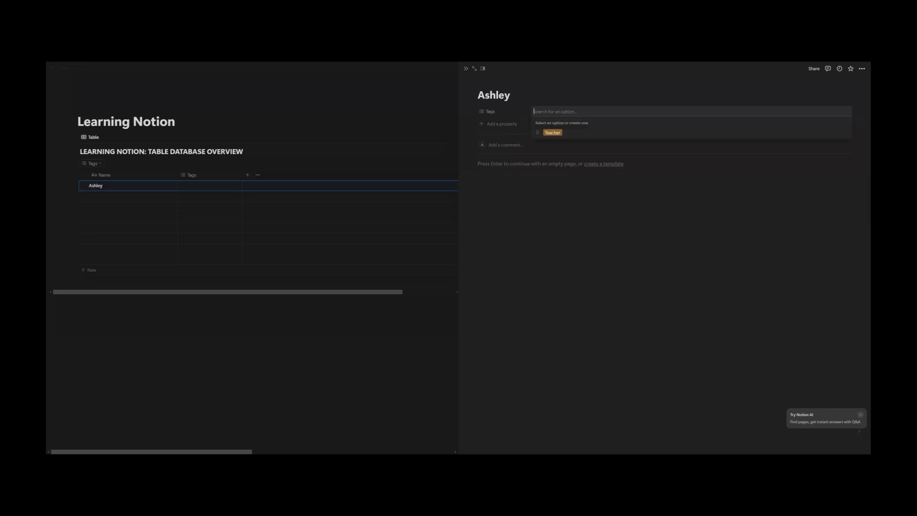
{"action": "left_click", "coordinate": [557, 136]}
{"action": "left_click", "coordinate": [560, 190]}
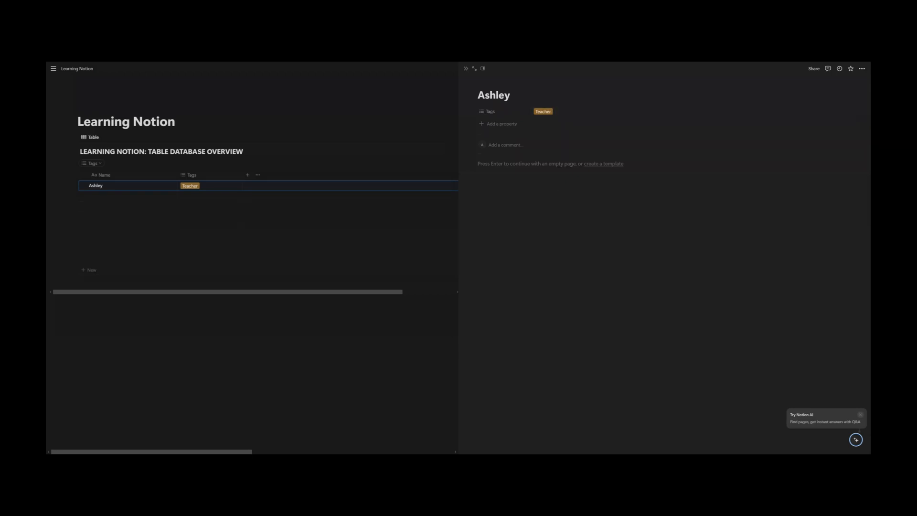
Look at the new entry's options for adding a property and a comment, and close its page.
{"action": "left_click", "coordinate": [507, 128]}
{"action": "left_click", "coordinate": [606, 189]}
{"action": "left_click", "coordinate": [505, 146]}
{"action": "left_click", "coordinate": [502, 181]}
{"action": "left_click", "coordinate": [466, 69]}
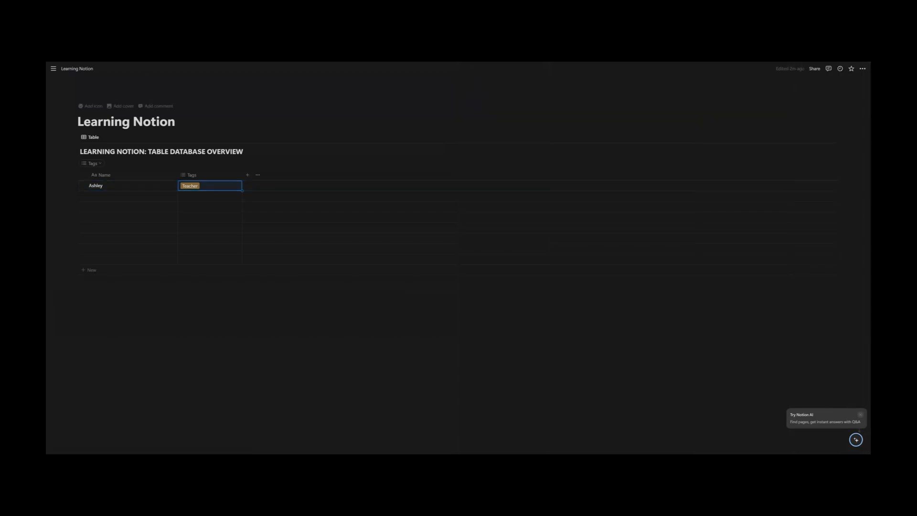
Reopen the Teacher-tagged entry in the side view, continue with an empty page and close it.
{"action": "left_click", "coordinate": [78, 295]}
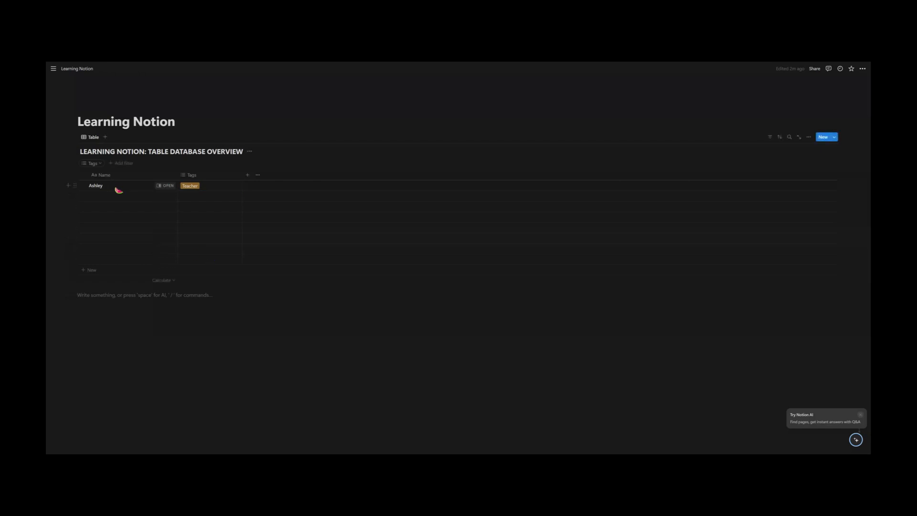
{"action": "left_click", "coordinate": [168, 185]}
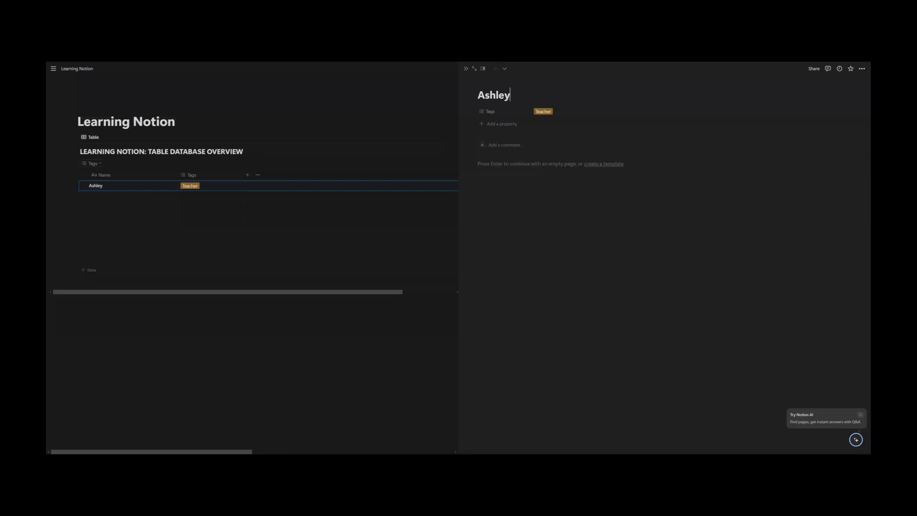
{"action": "key", "text": "Return"}
{"action": "left_click", "coordinate": [465, 69]}
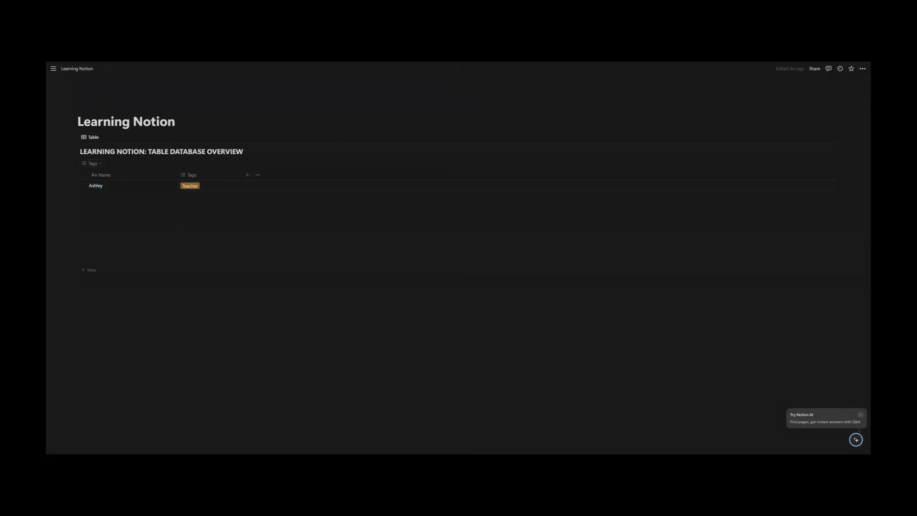